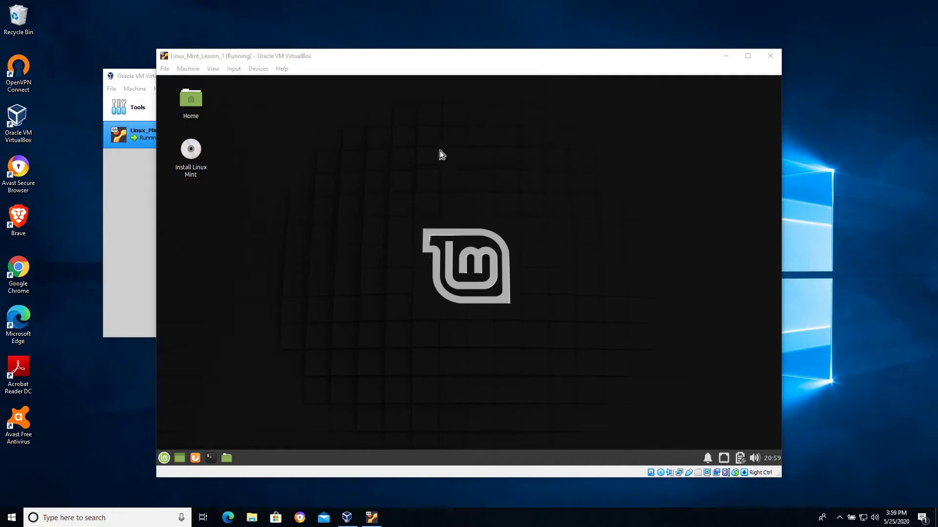
Focus the running Linux_Mint_Lesson_1 window and press Host+F to request full-screen mode
left_click(492, 198)
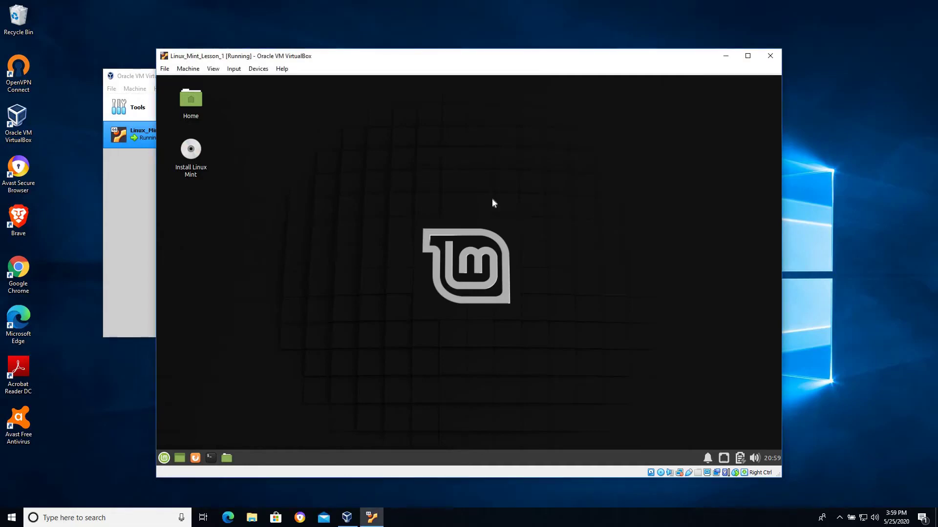
key("ctrl+f")
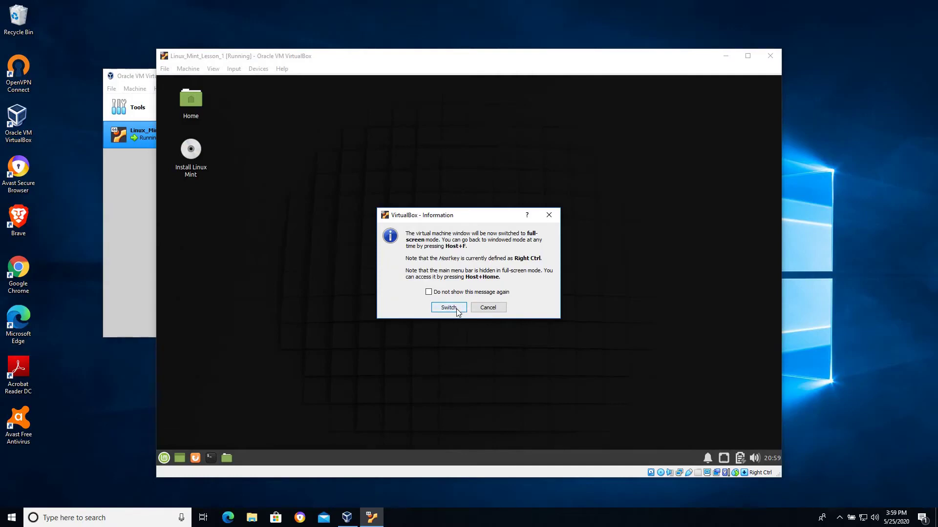
Switch the Mint machine to full-screen, then press Host+F to return it to a window
left_click(456, 308)
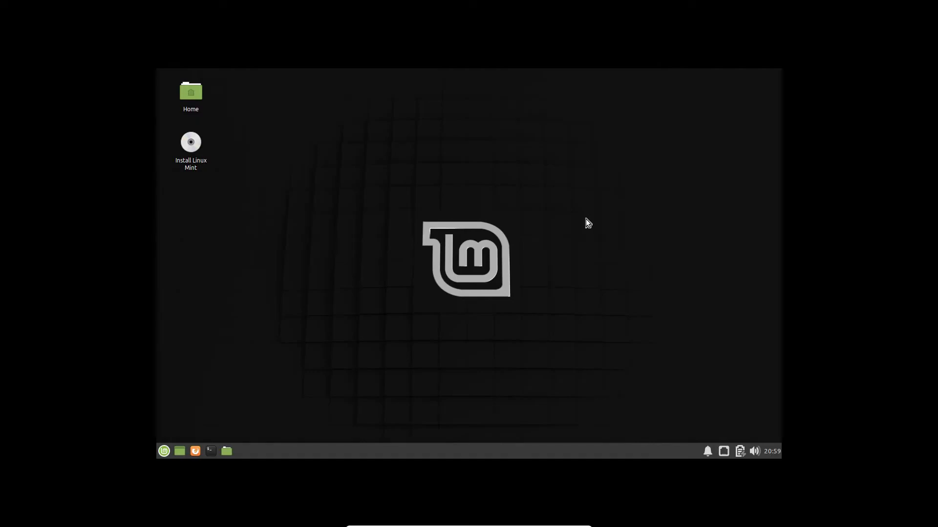
key("Control_R+f")
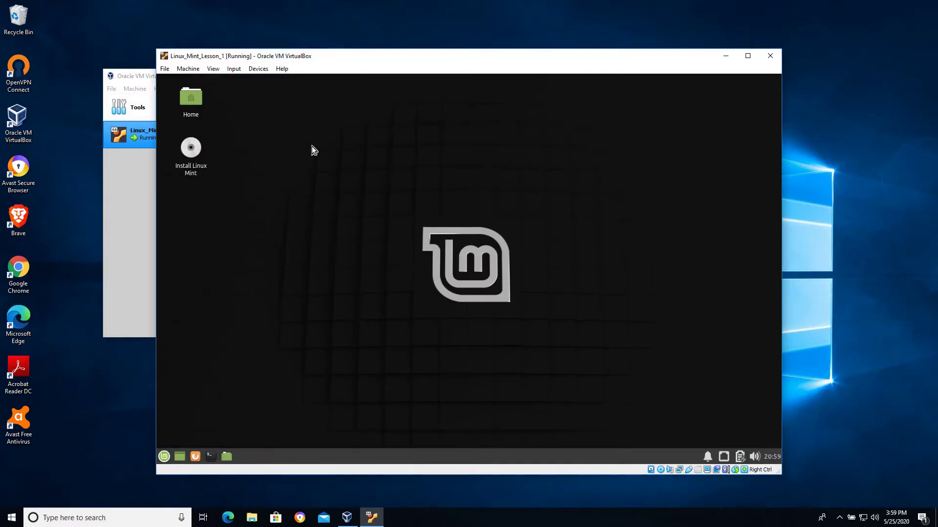
Create a folder named Myfolder on the Mint desktop from its right-click menu
right_click(312, 132)
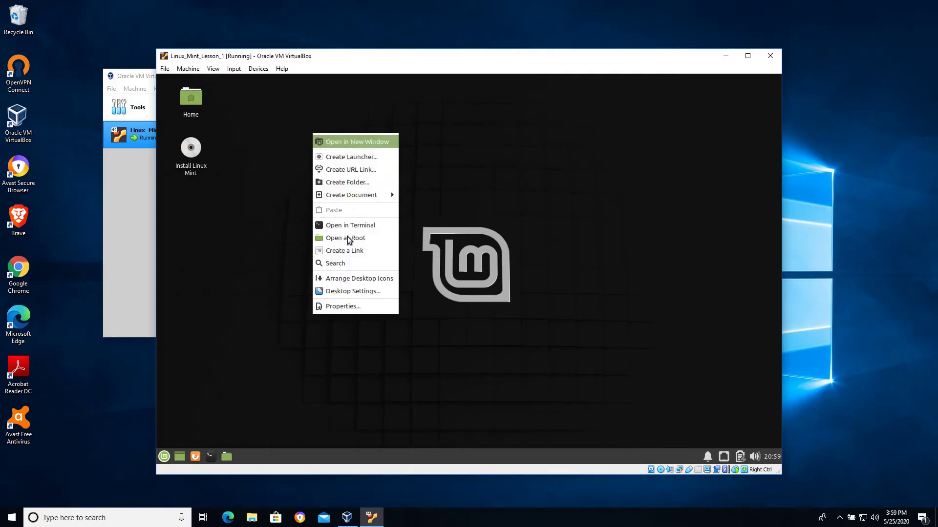
left_click(347, 182)
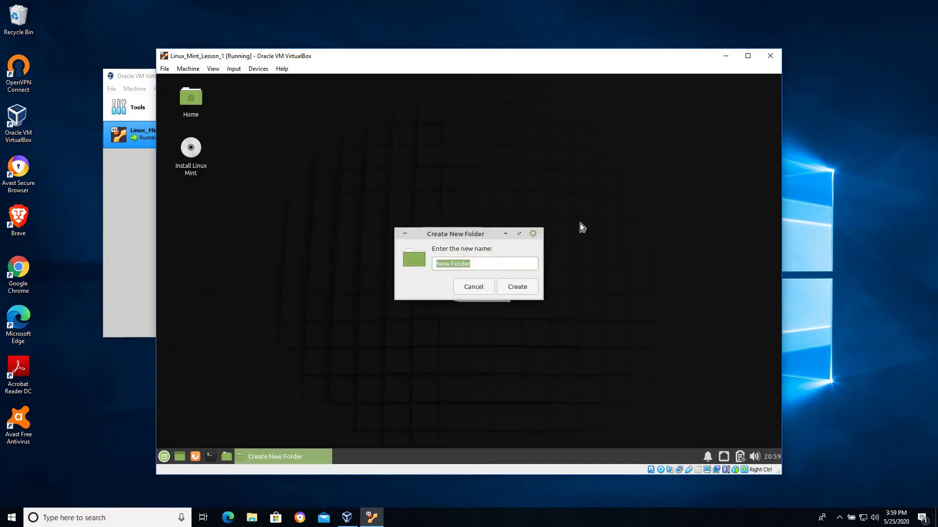
type("Myfolder")
key("Return")
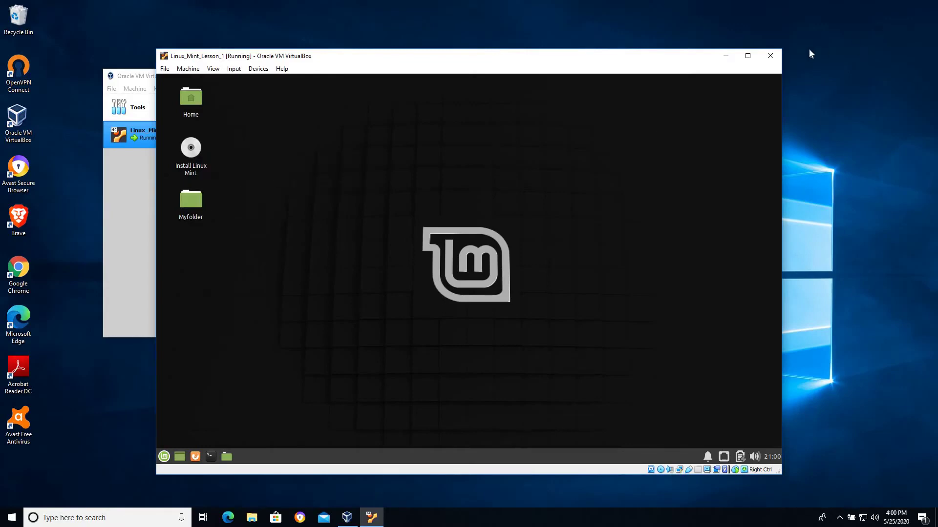
Power off the Mint machine from the close dialog and start it again from the Manager
left_click(770, 56)
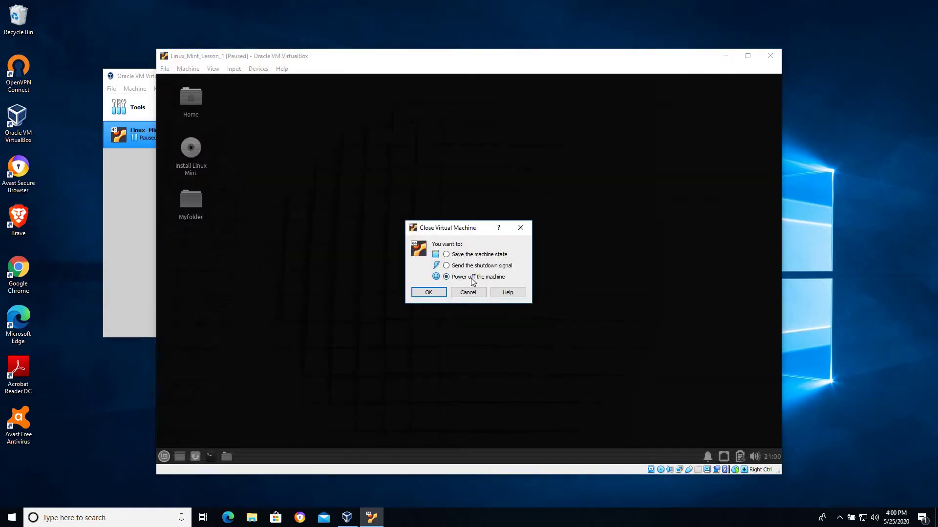
left_click(429, 292)
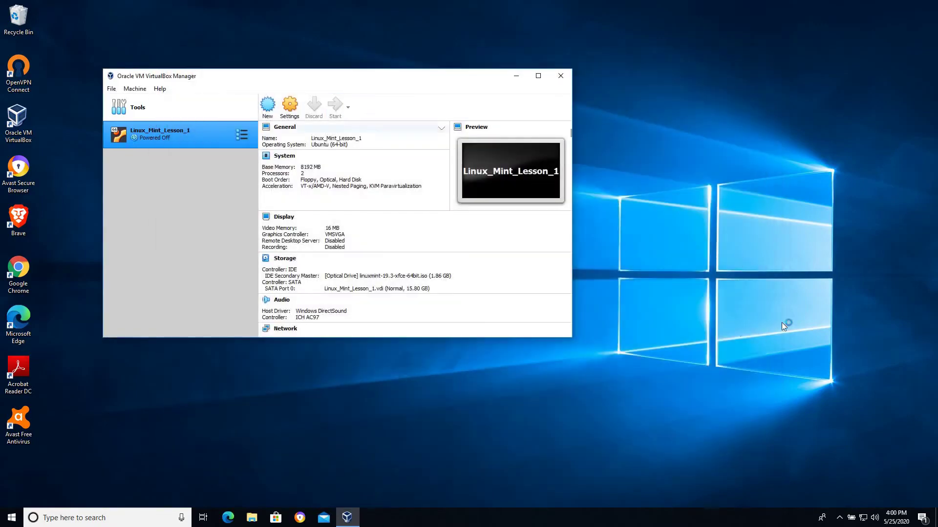
left_click(837, 182)
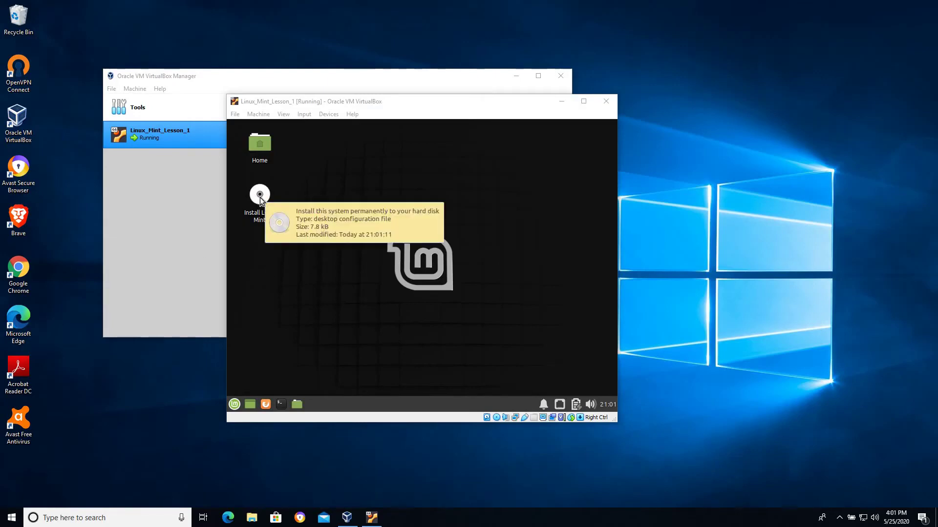
Focus the VM window and start the installer from the Install Linux Mint desktop icon
left_click(377, 247)
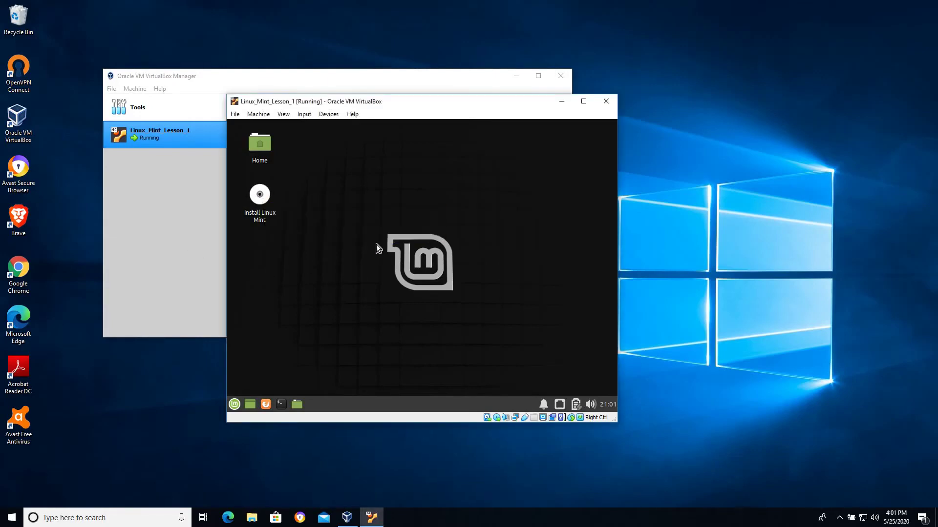
double_click(265, 196)
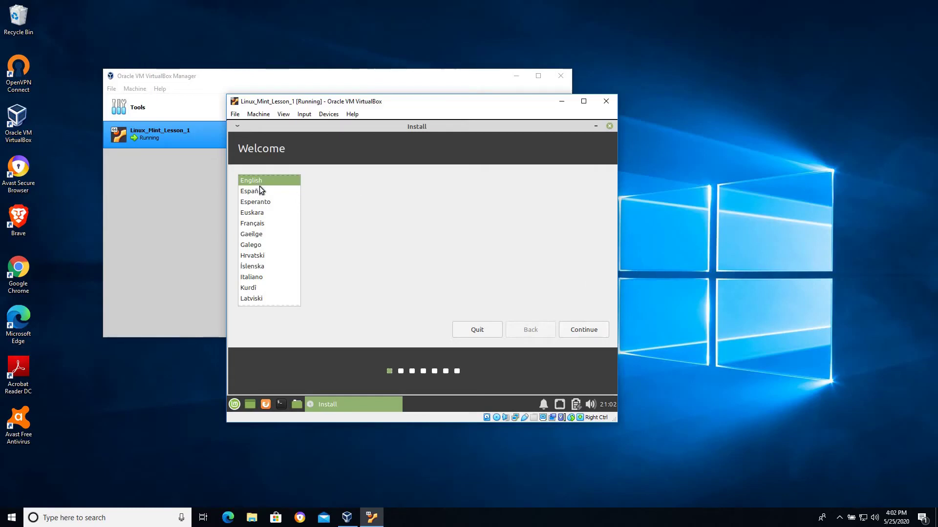
Continue past Welcome (English) and Keyboard layout, keeping third-party software installation ticked
left_click(593, 327)
left_click(694, 309)
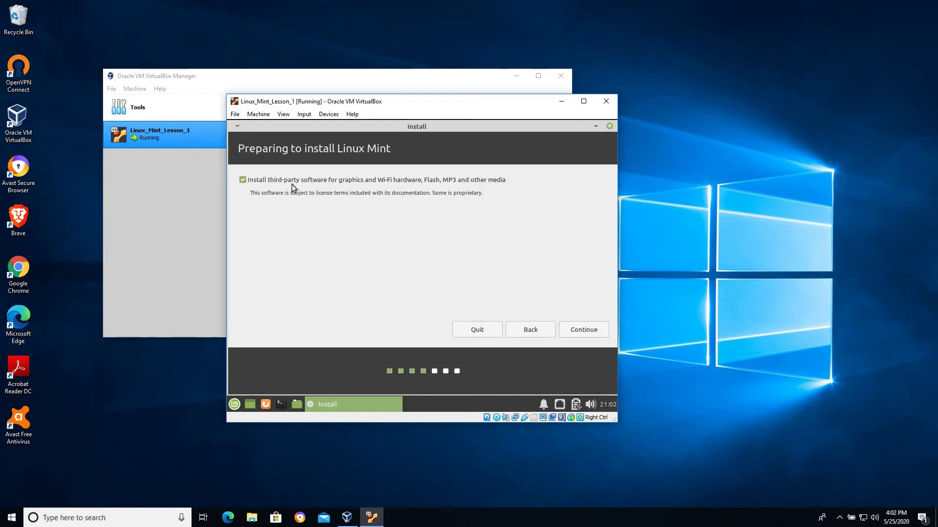
left_click(593, 331)
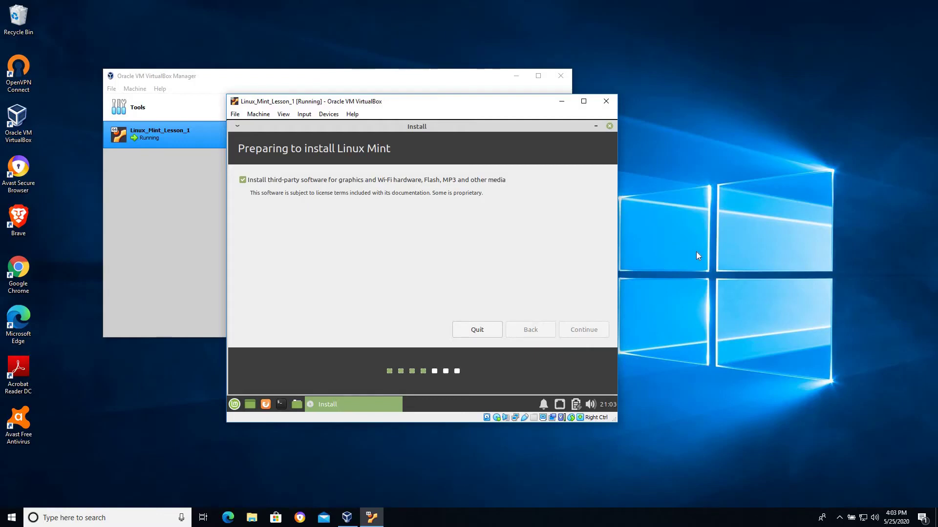
Keep Erase disk and install Linux Mint, choose Install Now, and confirm writing partition changes
left_click(698, 256)
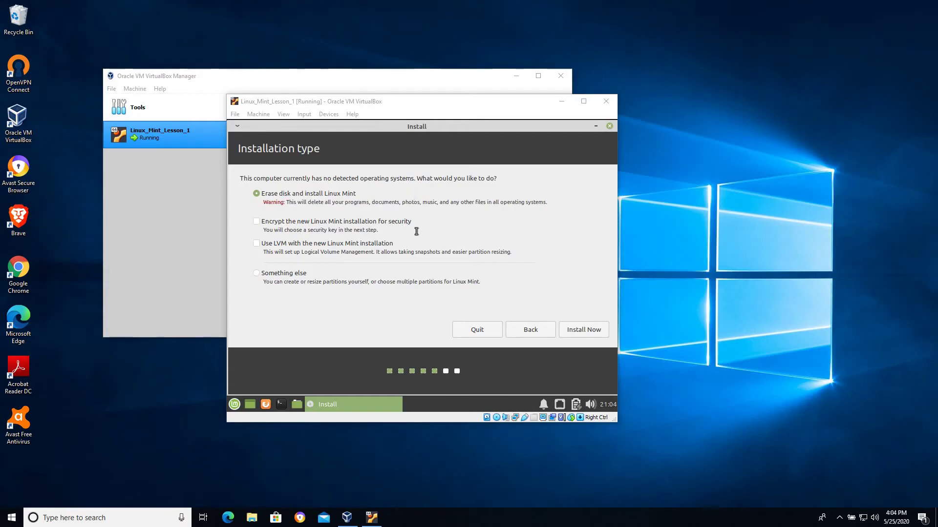
key("Return")
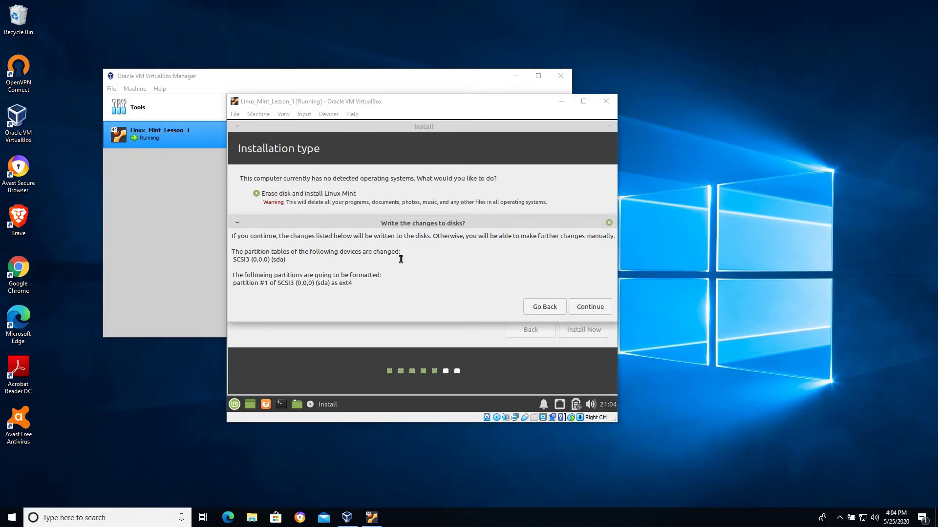
left_click(597, 306)
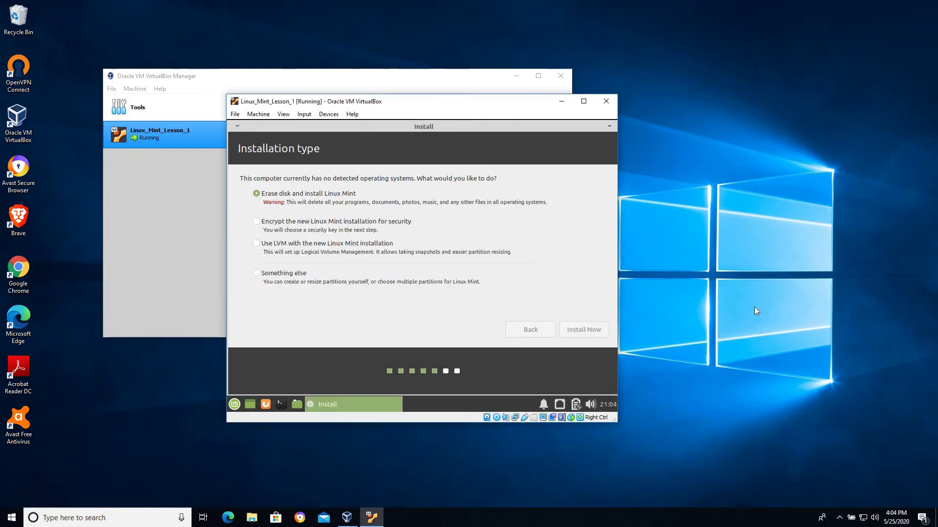
Keep Chicago as the location on Where are you? and continue to the account page
left_click(725, 303)
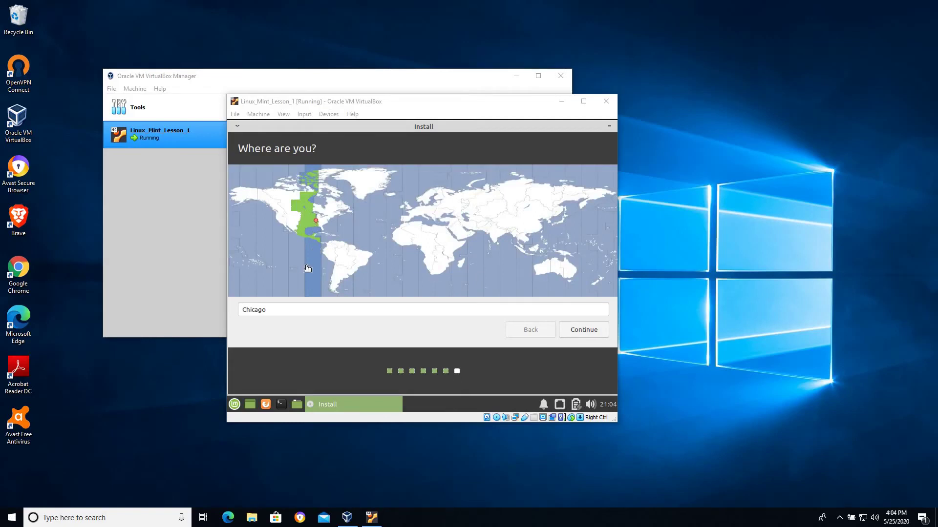
left_click(594, 333)
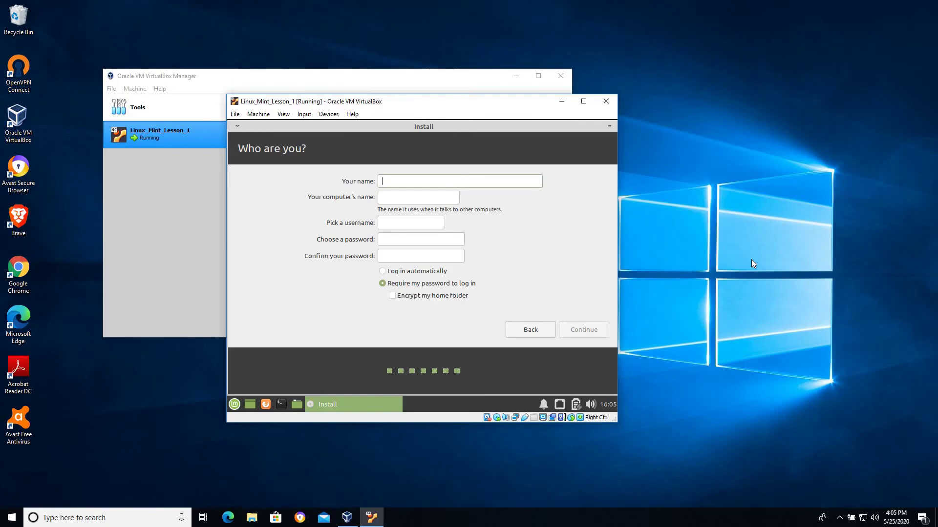
Enter the account name and password, enable automatic login, and continue the installation
type("student")
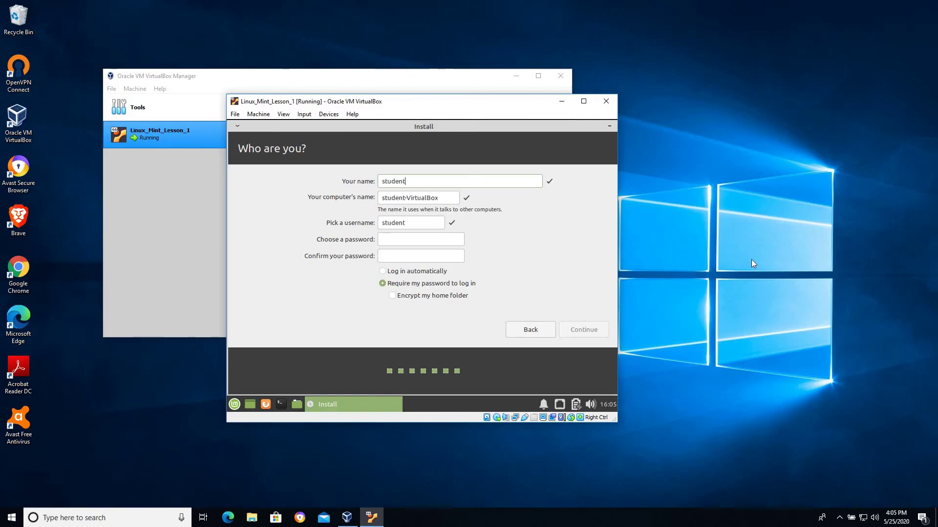
left_click(396, 241)
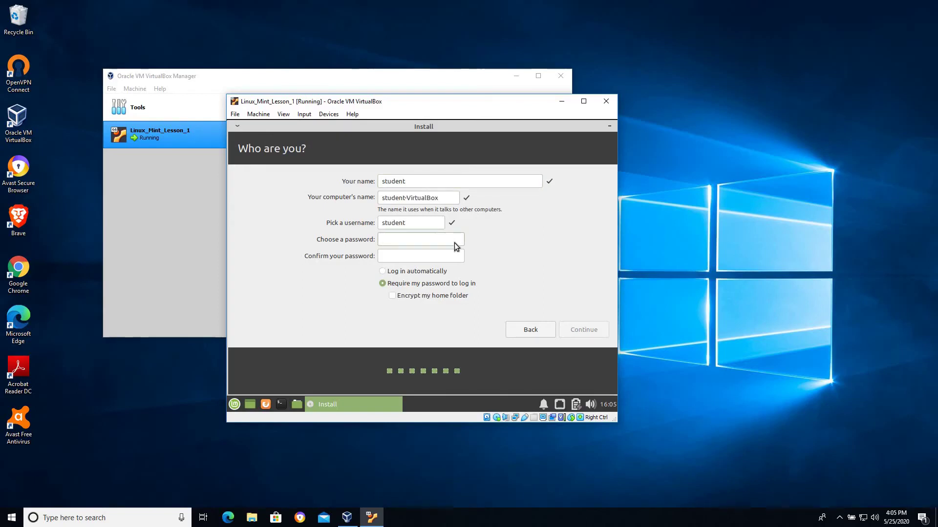
type("studentstudent")
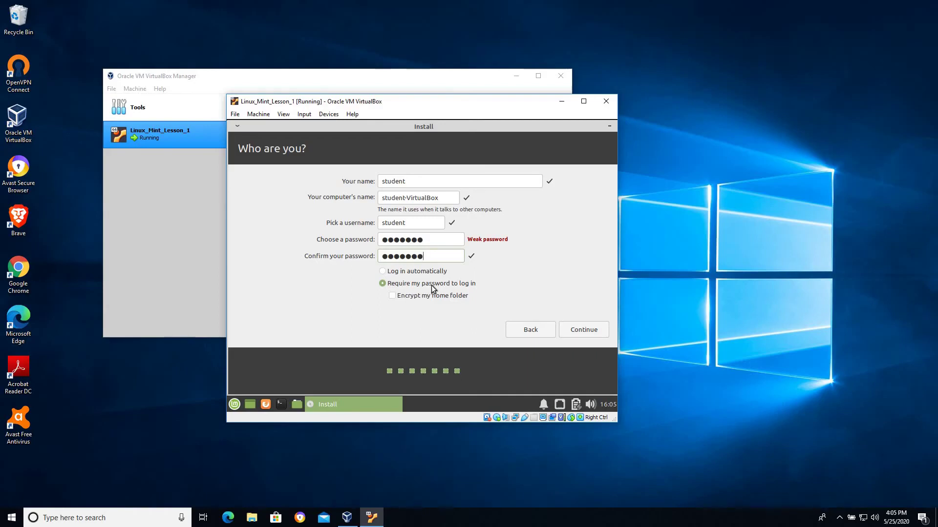
left_click(432, 276)
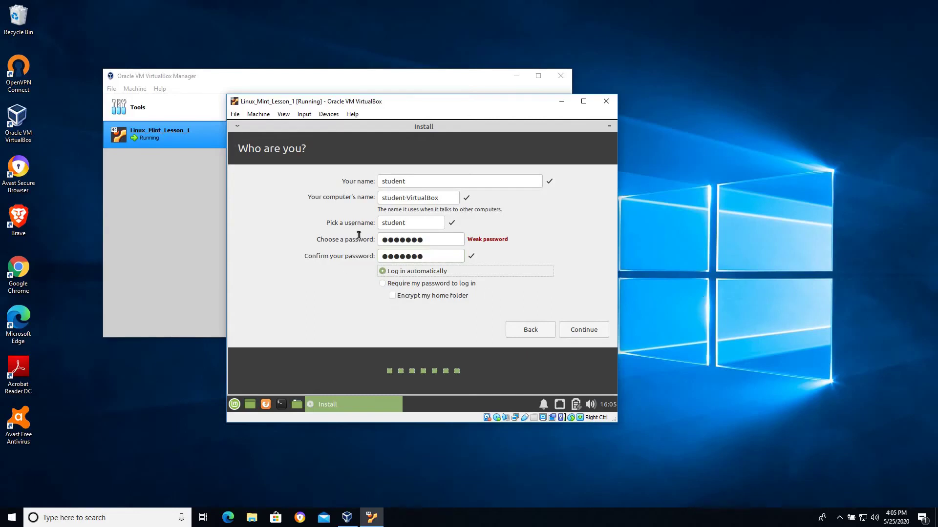
left_click(408, 223)
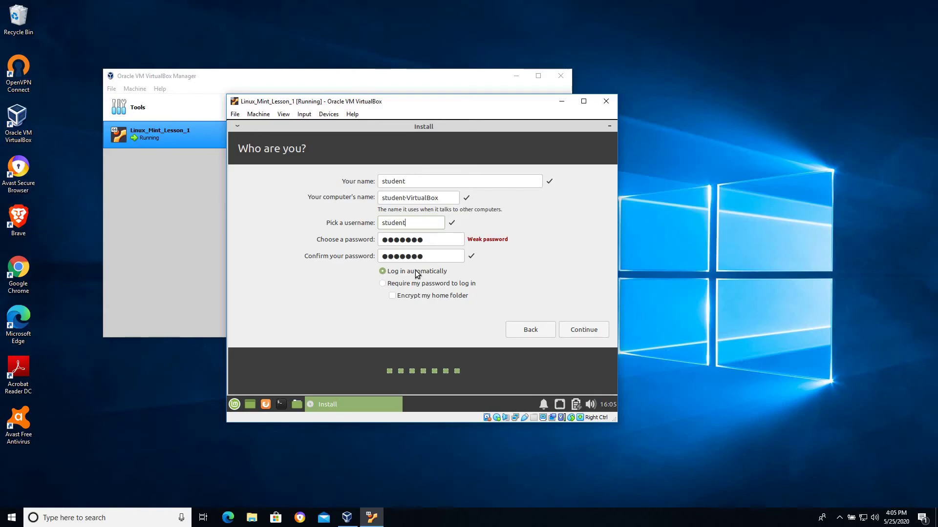
left_click(597, 332)
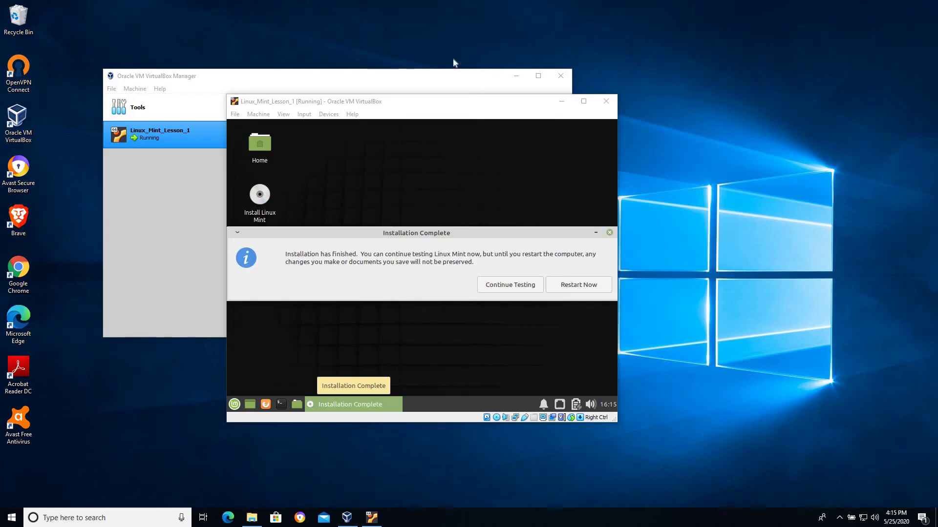
Move the VM window up and left while the Mint installation finishes
left_click_drag(441, 101, 420, 73)
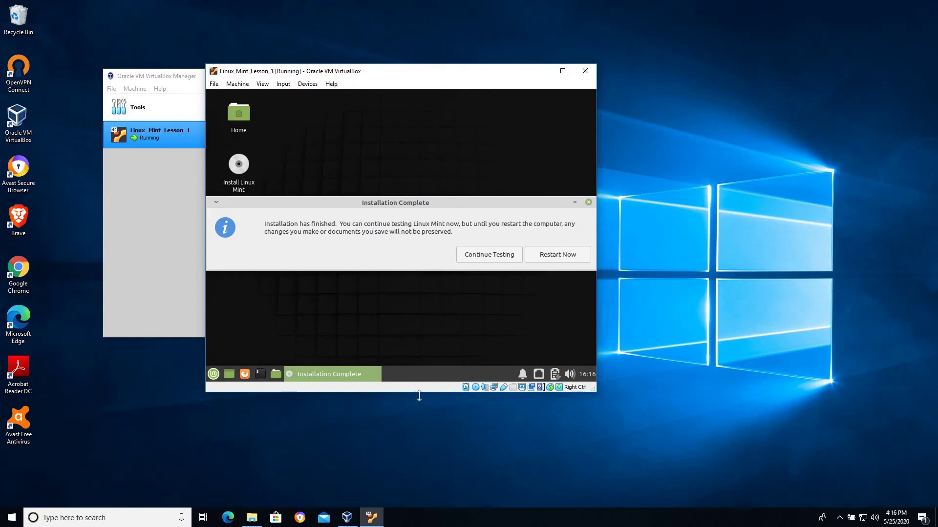
Open the Linux_Mint_Lesson_1 folder on E: and inspect its .vbox, .vbox-prev and .vdi files
left_click(252, 518)
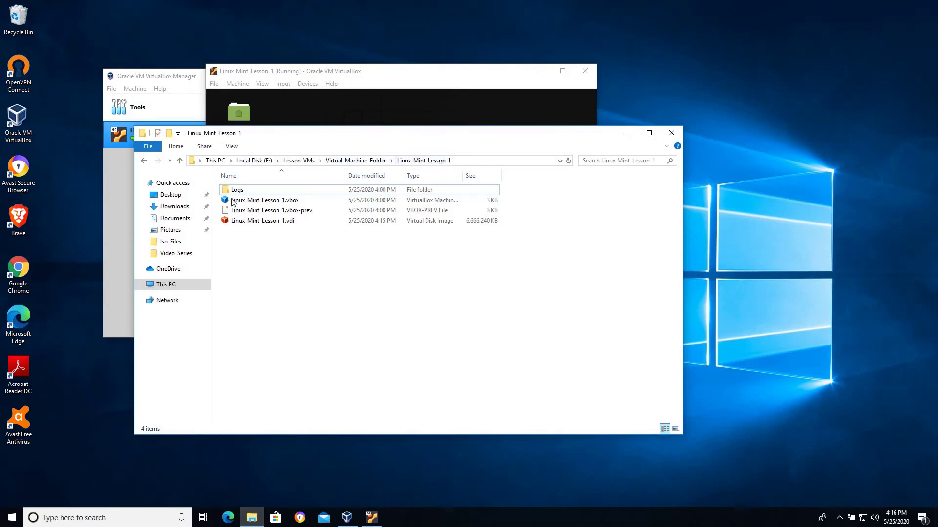
left_click_drag(233, 203, 447, 204)
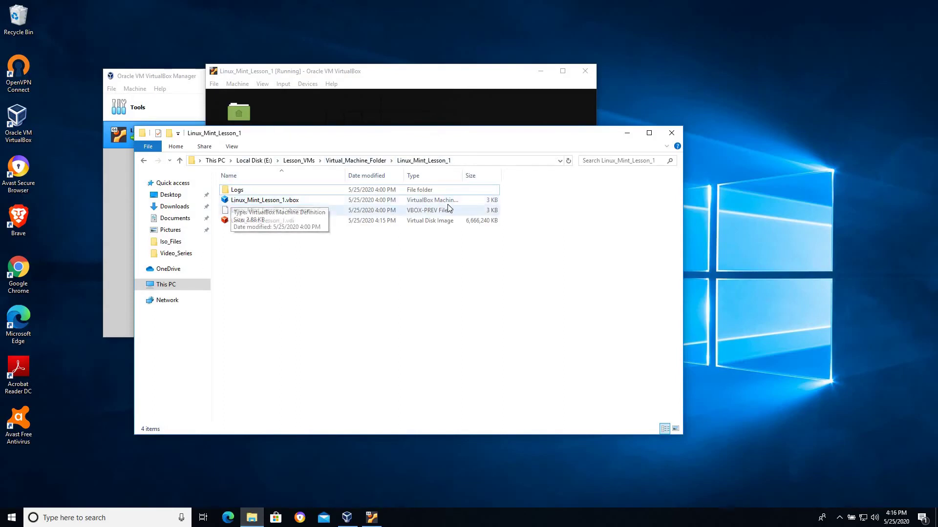
left_click(476, 210)
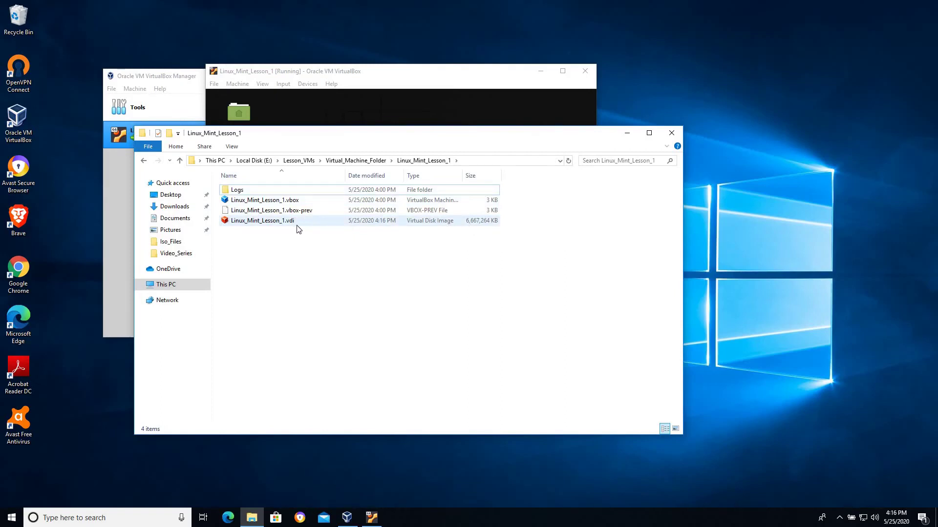
left_click(428, 119)
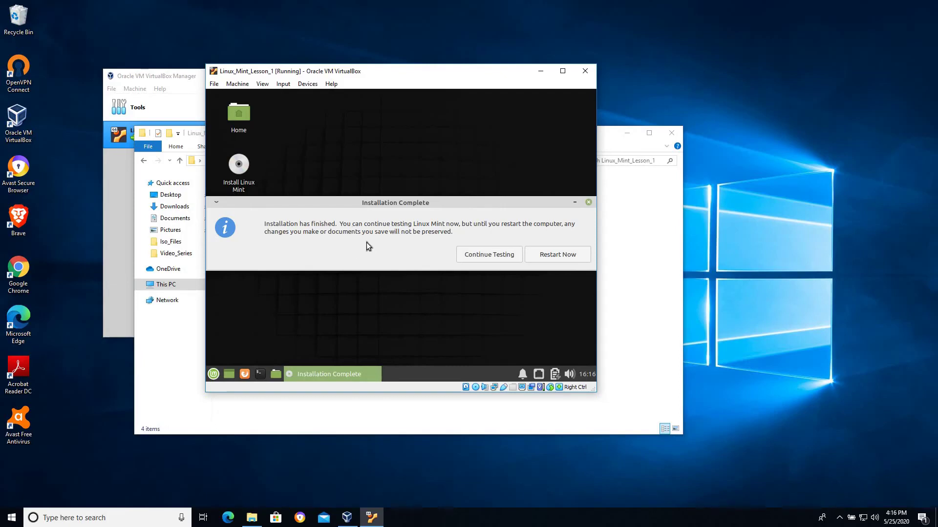
Power off the Linux_Mint_Lesson_1 machine from its window and minimize File Explorer
left_click(585, 71)
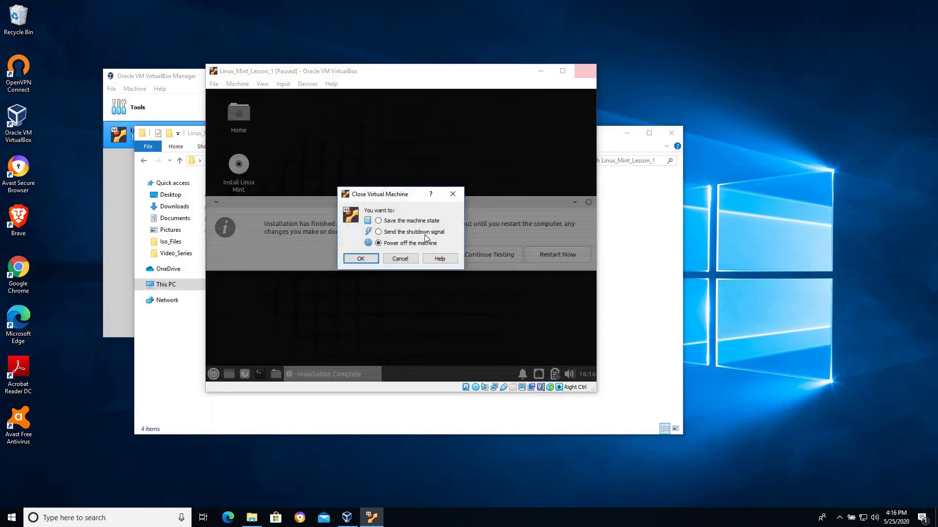
left_click(370, 262)
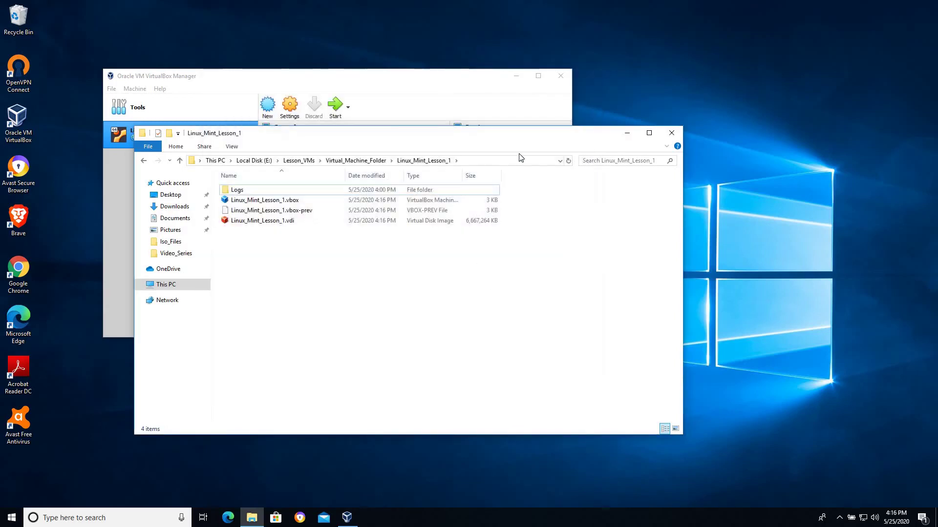
left_click(627, 133)
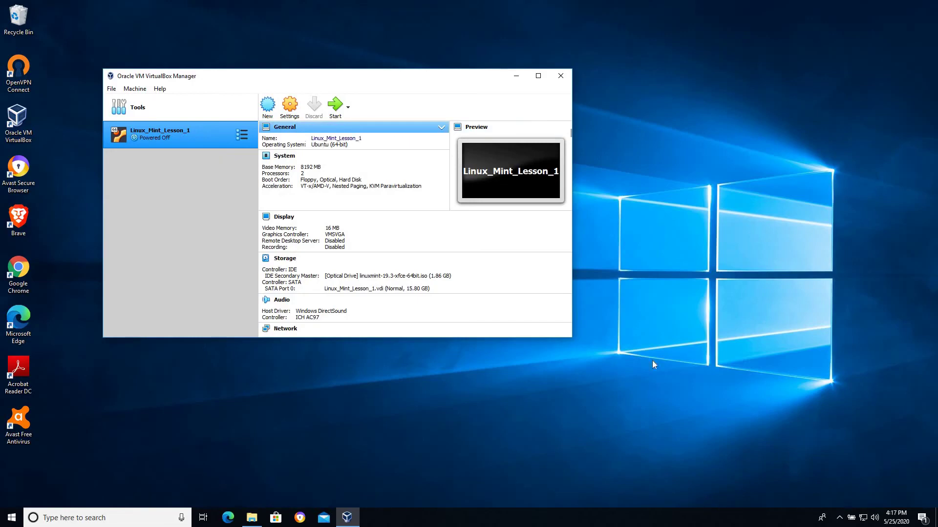
Open the Storage settings of Linux_Mint_Lesson_1
left_click(726, 327)
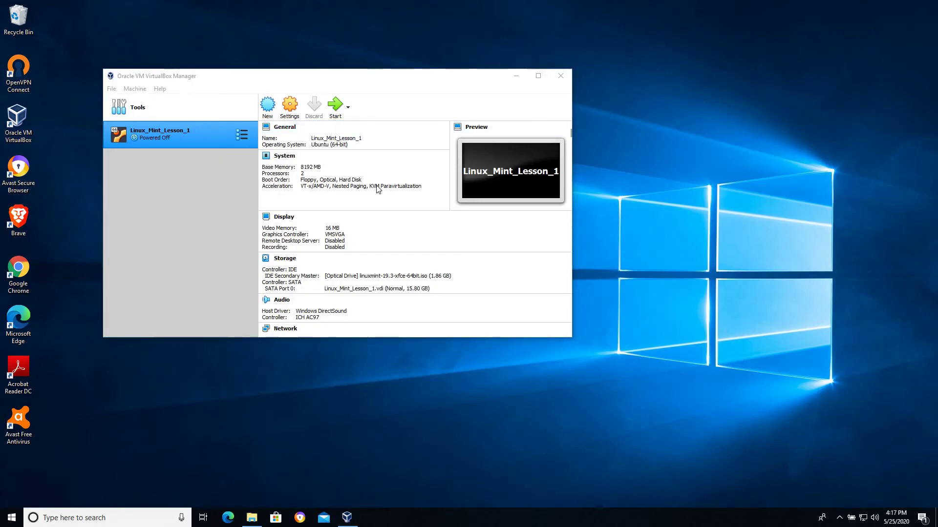
left_click(291, 107)
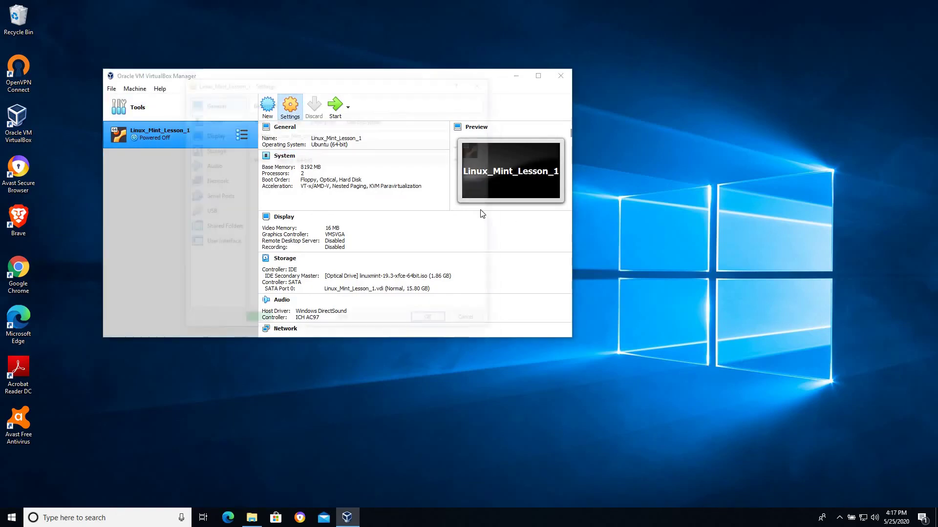
left_click(211, 150)
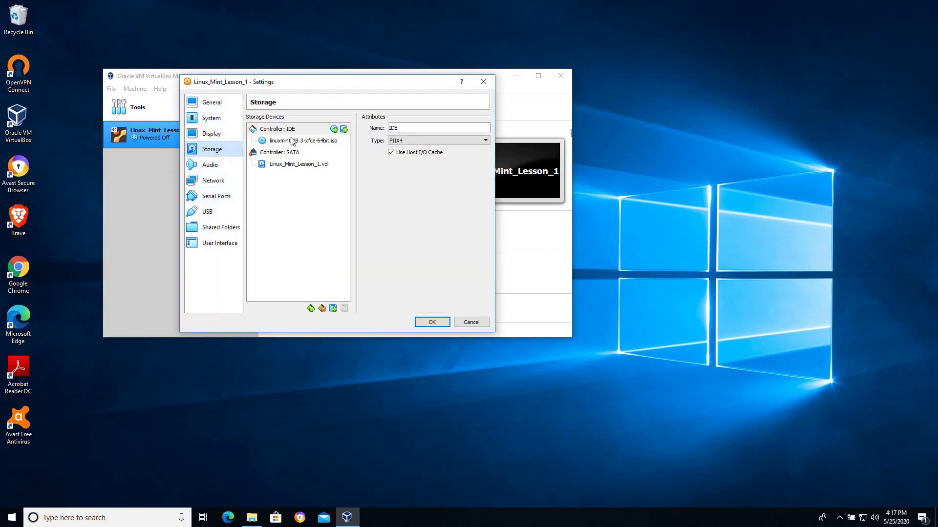
Review the attached linuxmint-19.3-xfce-64bit.iso and .vdi disk, then bring up the optical drive's disk options
left_click(294, 142)
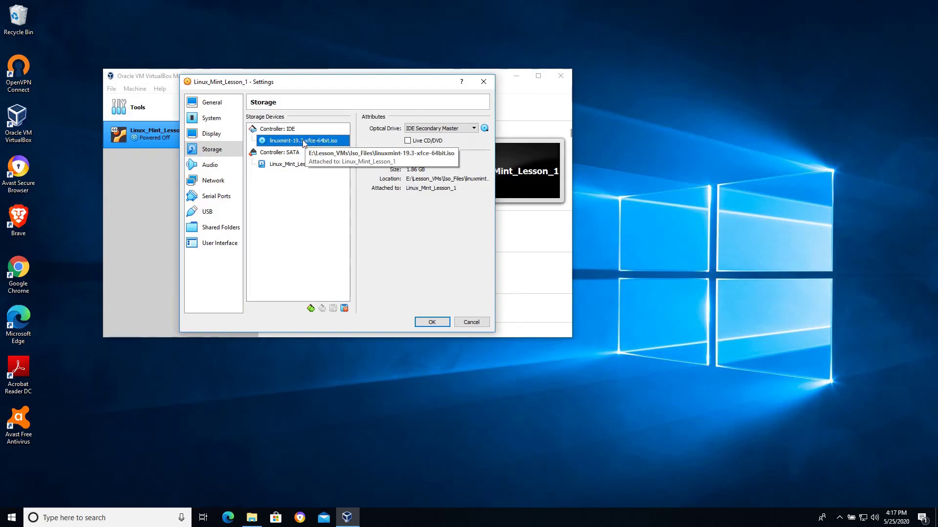
left_click(280, 166)
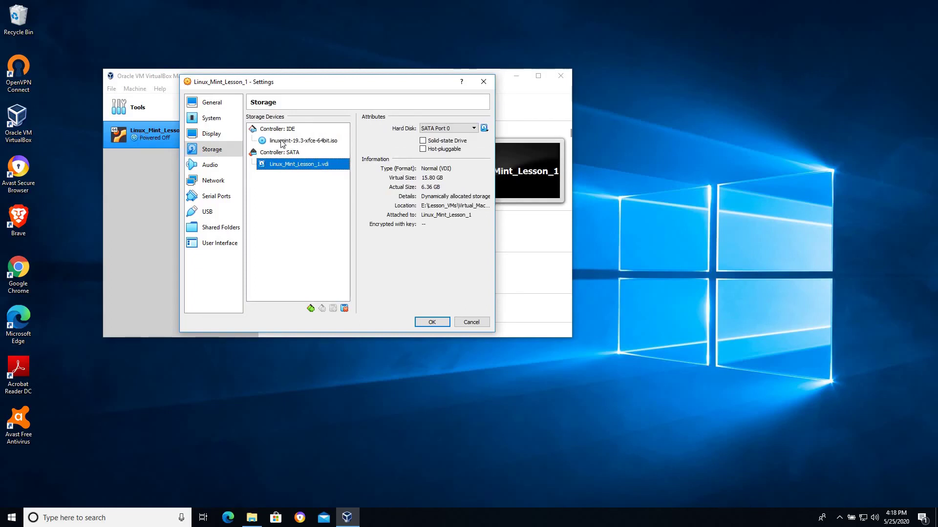
left_click(283, 143)
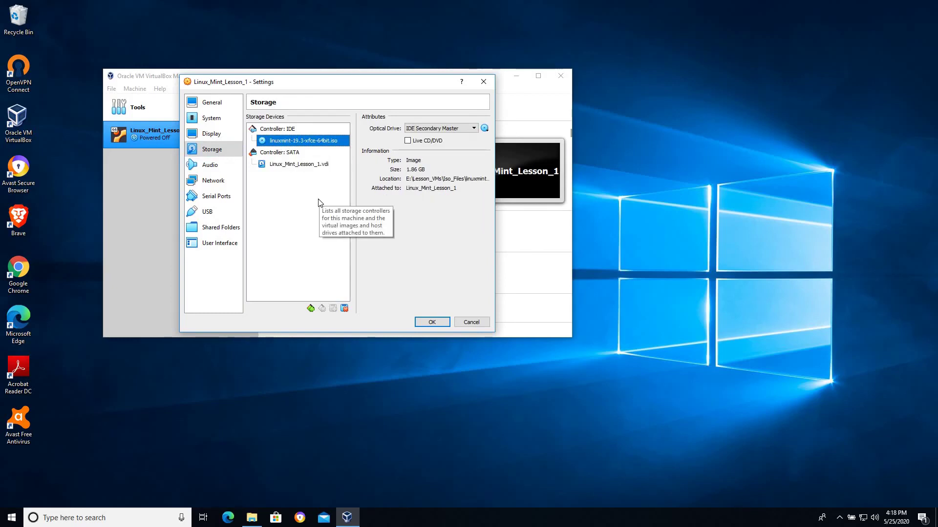
left_click(264, 165)
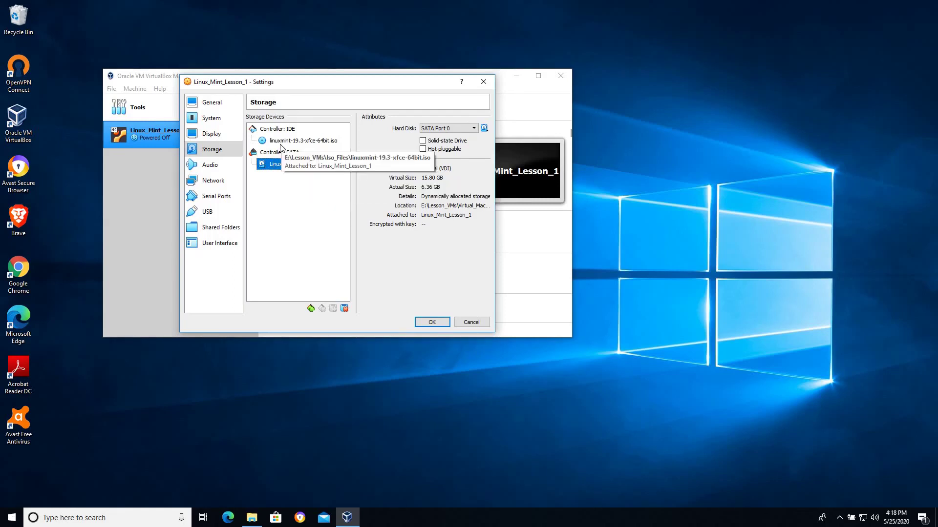
left_click(269, 141)
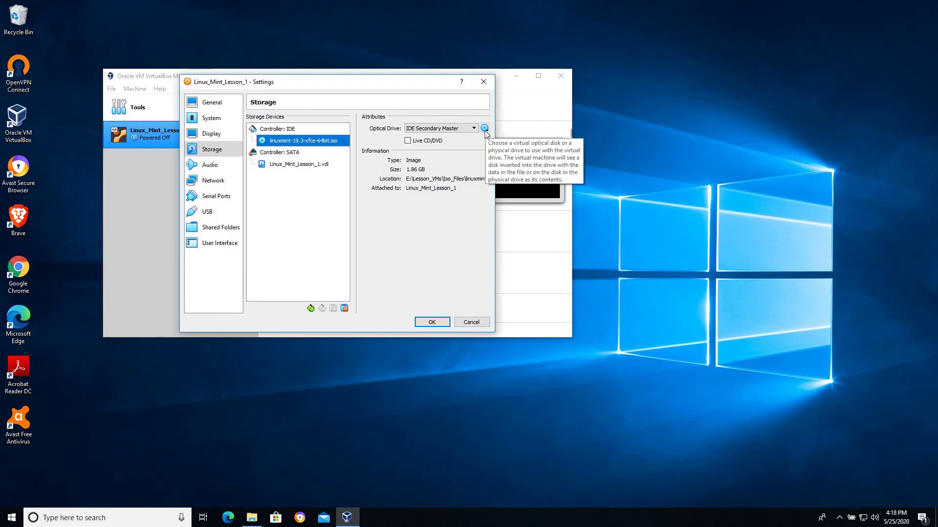
left_click(484, 129)
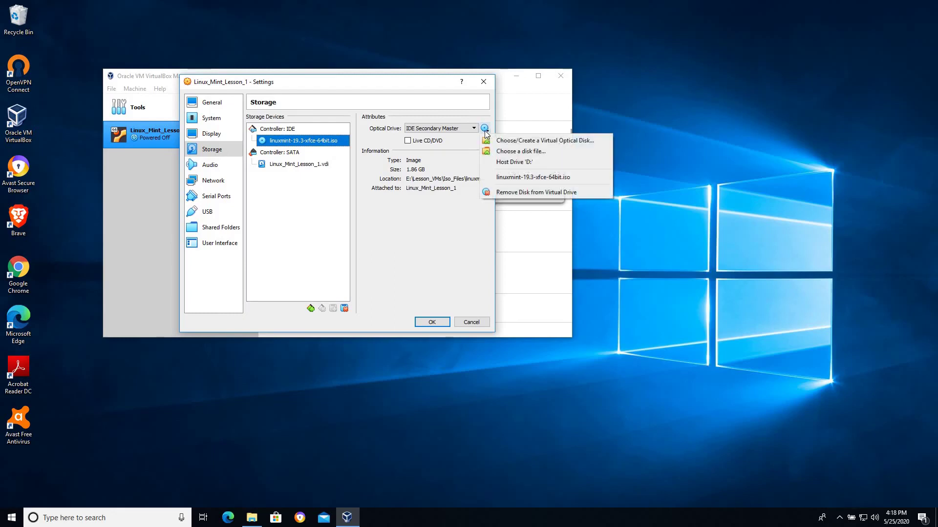
Remove the Linux Mint ISO so the optical drive reads Empty, and confirm the settings with OK
left_click(525, 193)
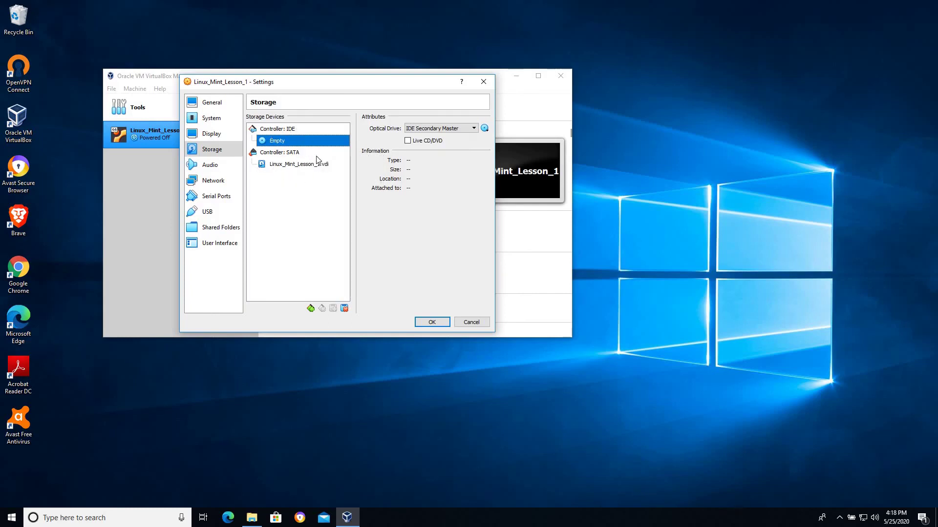
left_click(277, 166)
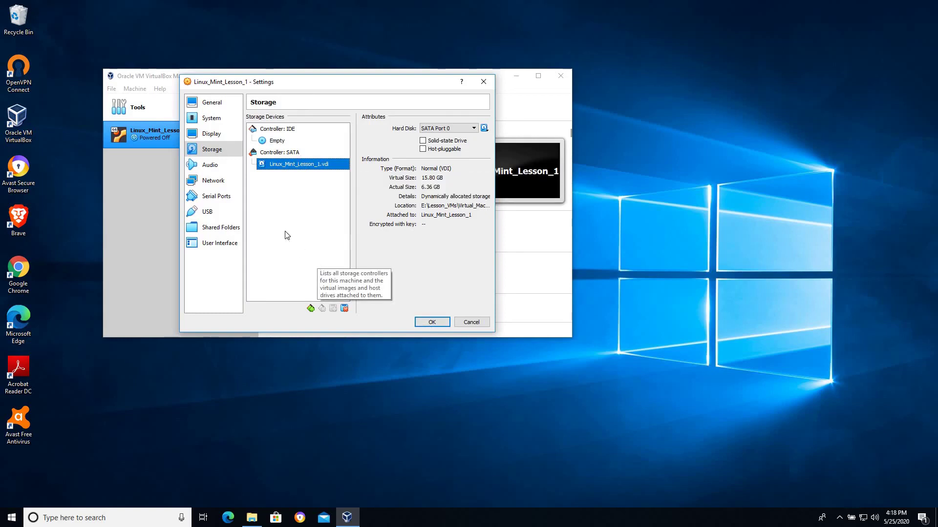
left_click(276, 142)
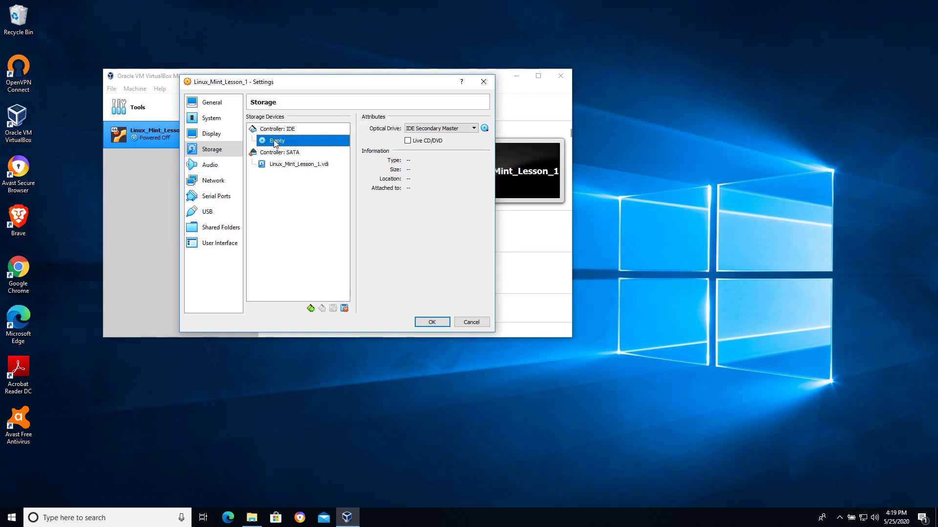
left_click(508, 378)
left_click(432, 322)
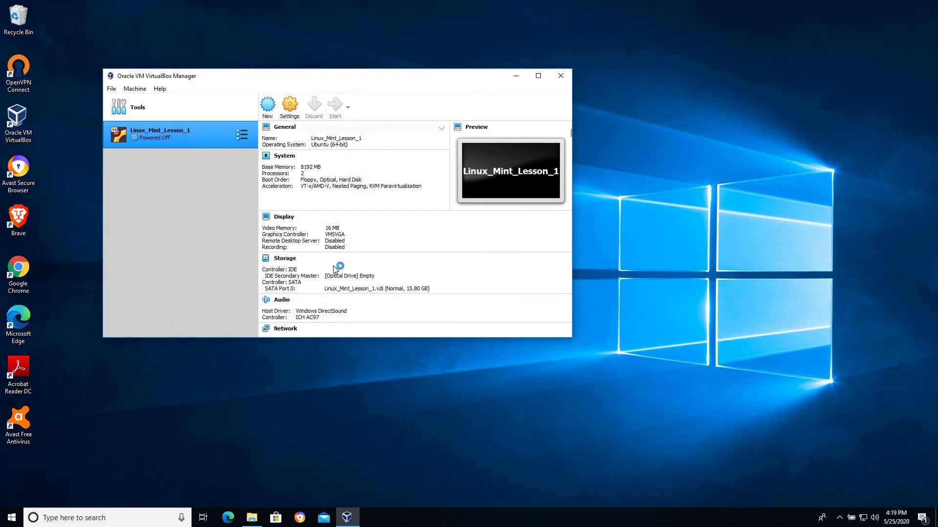
left_click(786, 228)
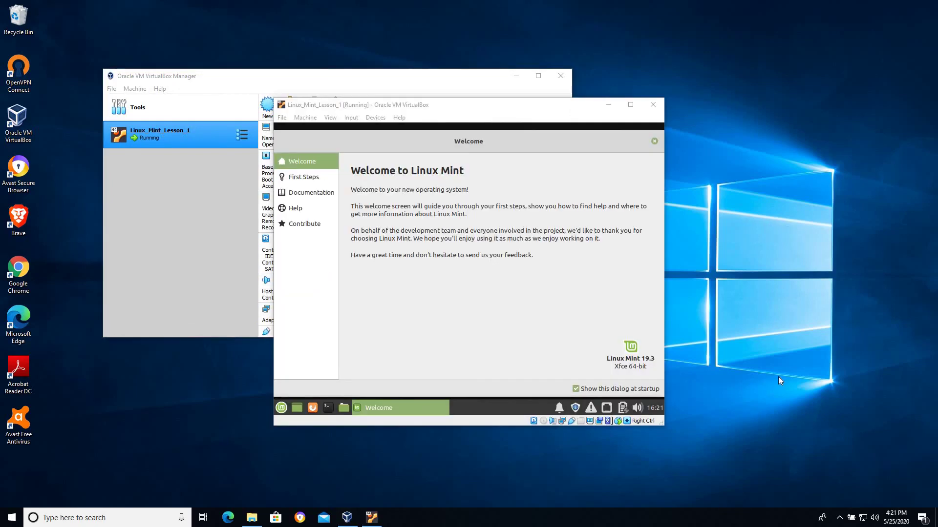
Move and shrink the Welcome to Linux Mint dialog, then close it
mouse_move(488, 137)
left_mouse_down()
mouse_move(452, 138)
mouse_move(523, 138)
mouse_move(487, 129)
left_mouse_up()
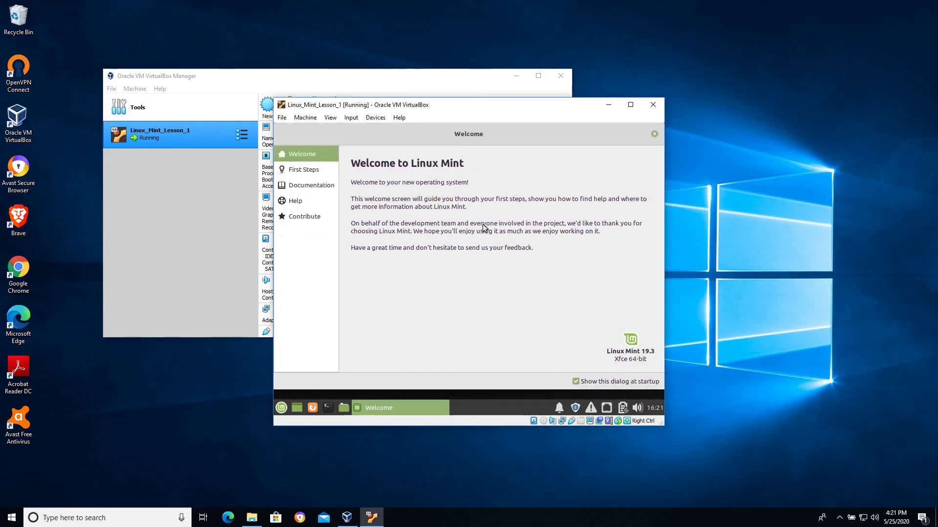
left_click_drag(547, 138, 488, 178)
left_click(604, 168)
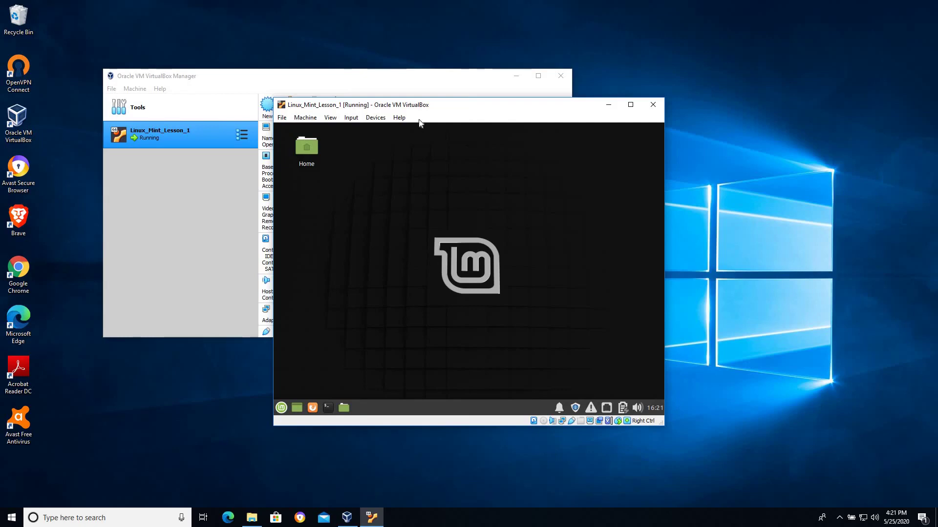
Drag the Linux Mint VM window up and slightly to the right
left_click_drag(463, 107, 477, 76)
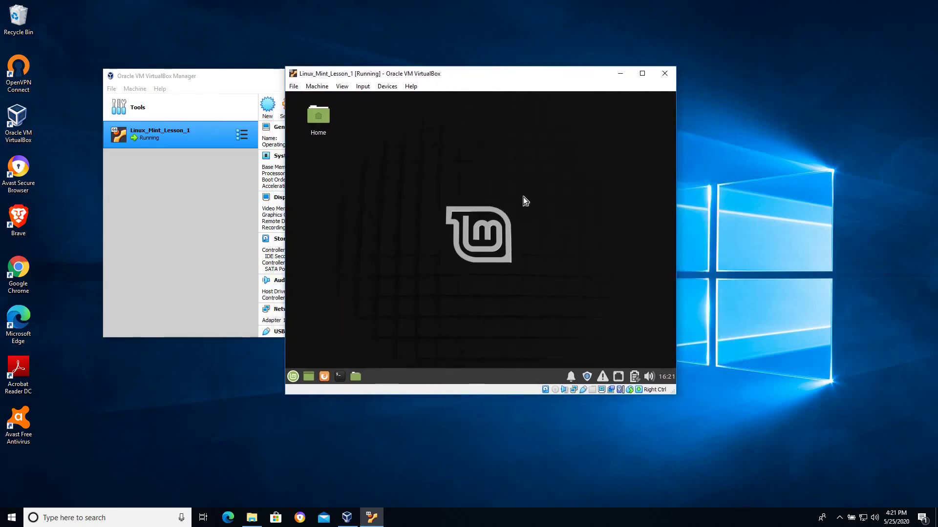